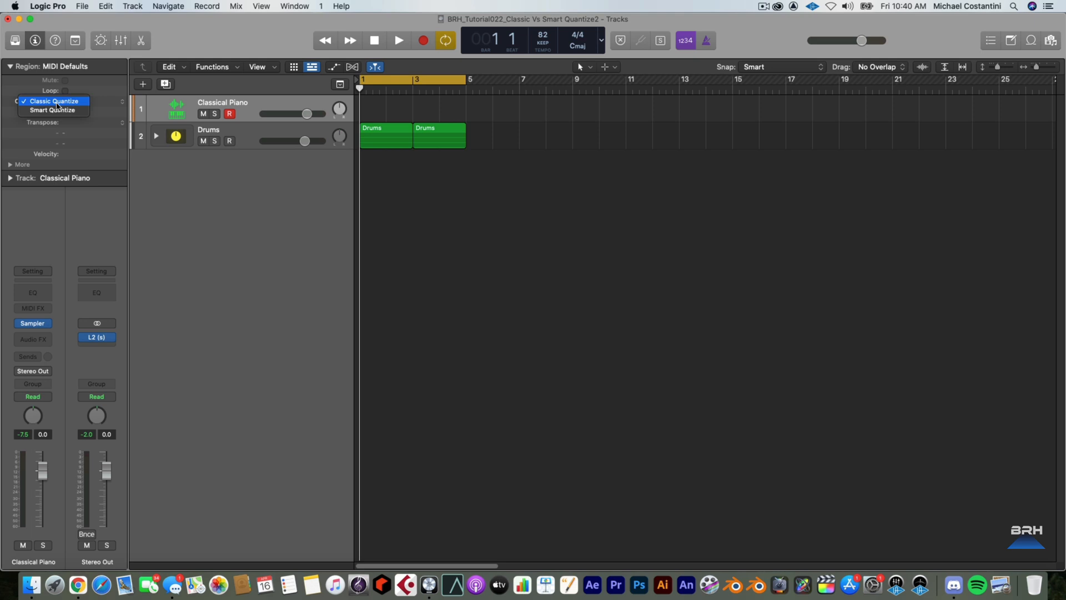
Record a four-bar Classical Piano part over the drums with Classic Quantize chosen, and open the recorded region in the Piano Roll.
left_click(57, 102)
left_click(423, 40)
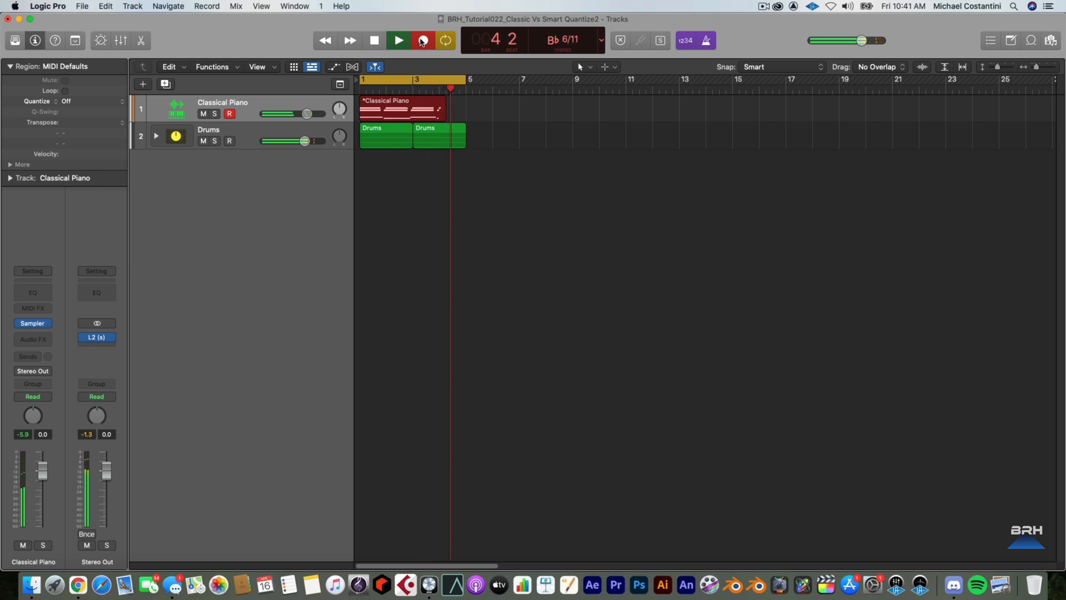
key("space")
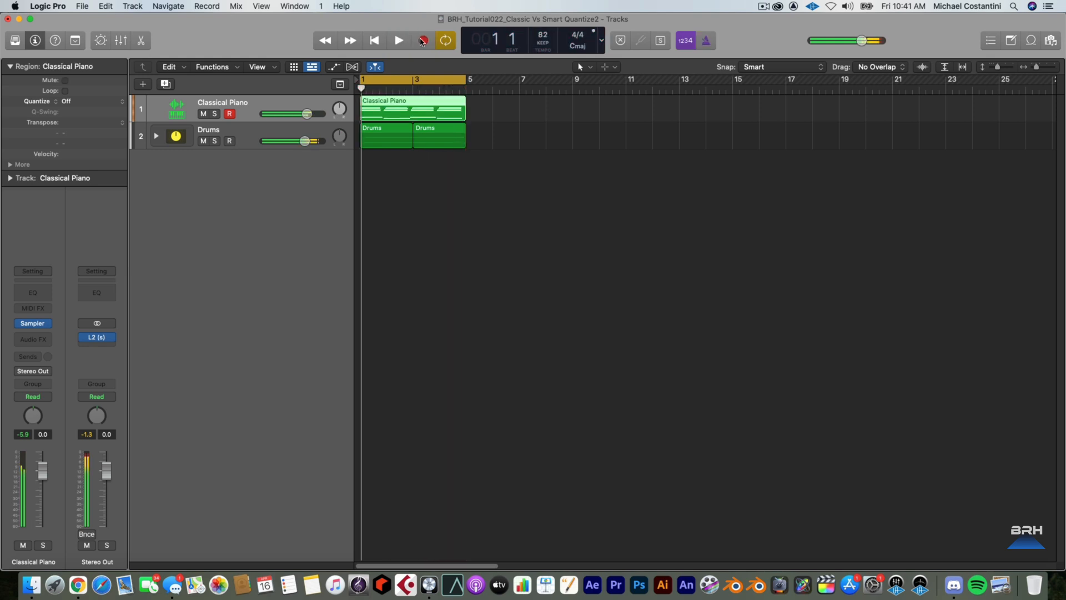
double_click(399, 107)
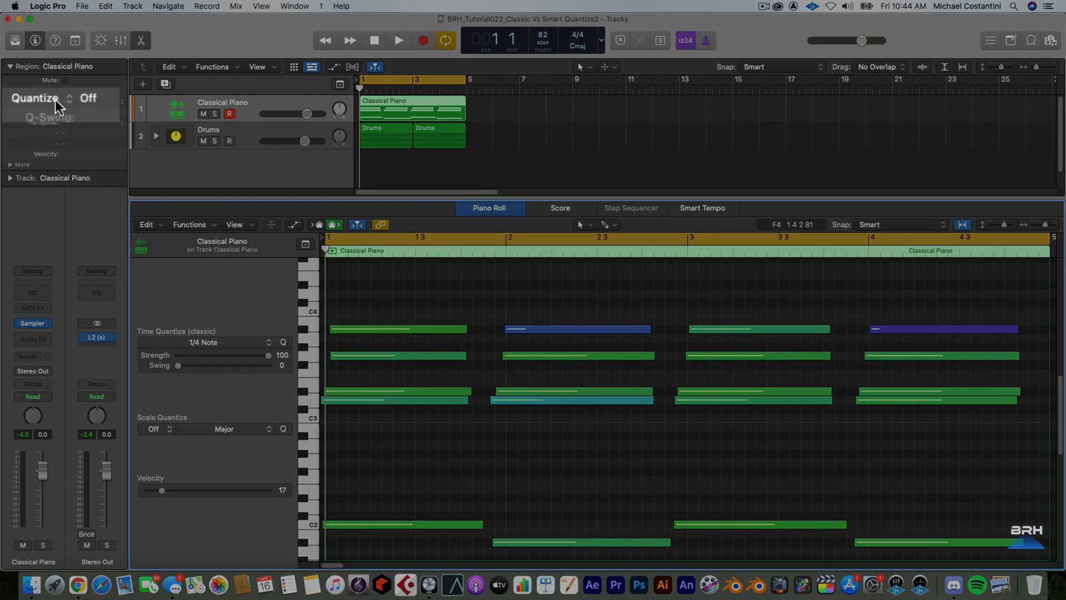
Try Classic Quantize at 1/4 Note on the Classical Piano region, audition it, and undo the quantization.
left_click(55, 99)
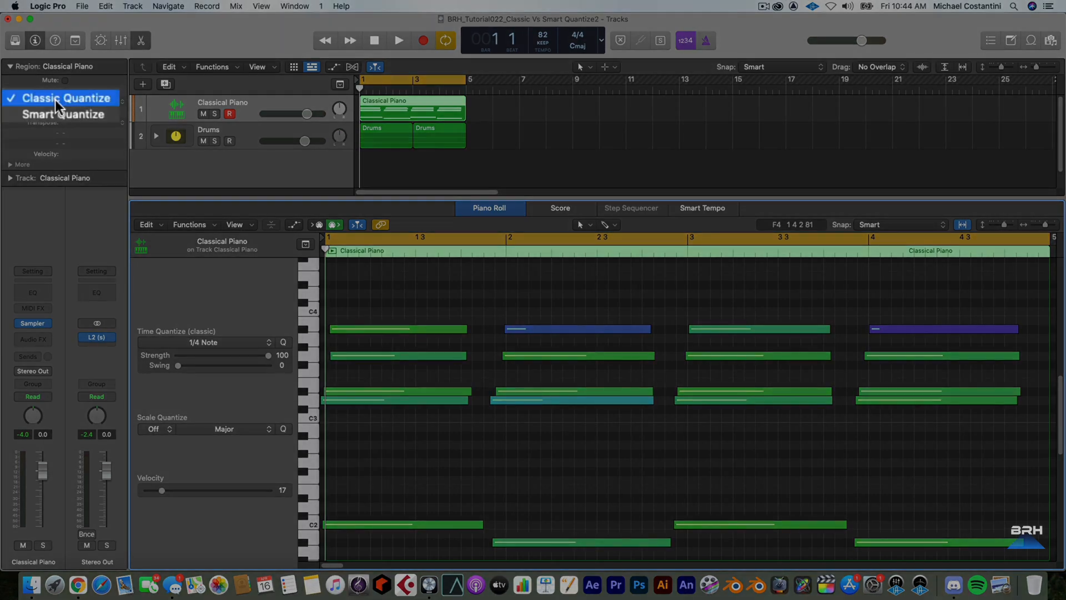
left_click(55, 99)
left_click(71, 101)
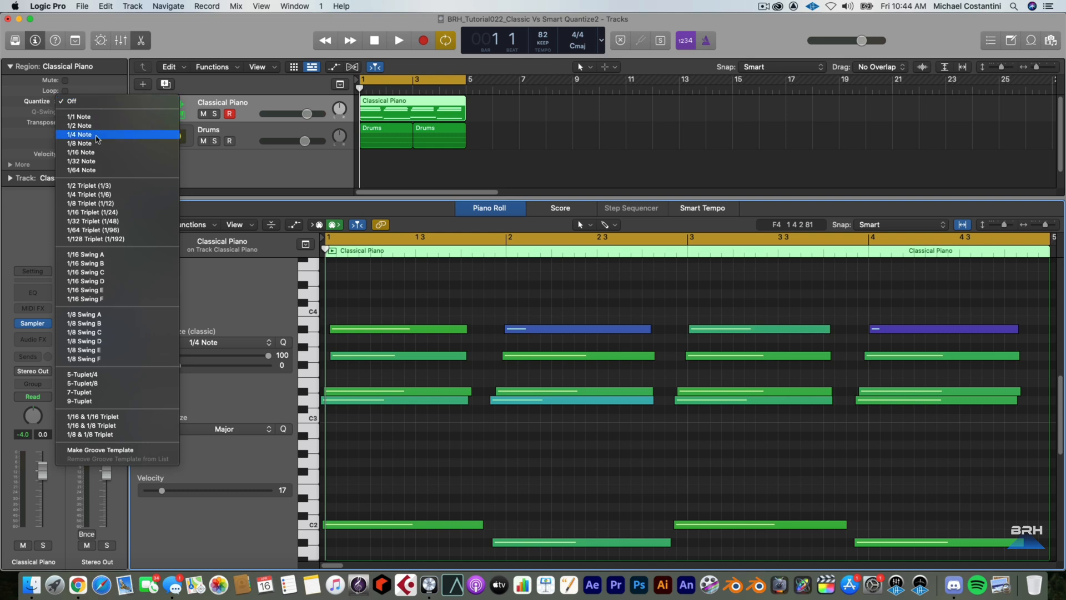
left_click(98, 139)
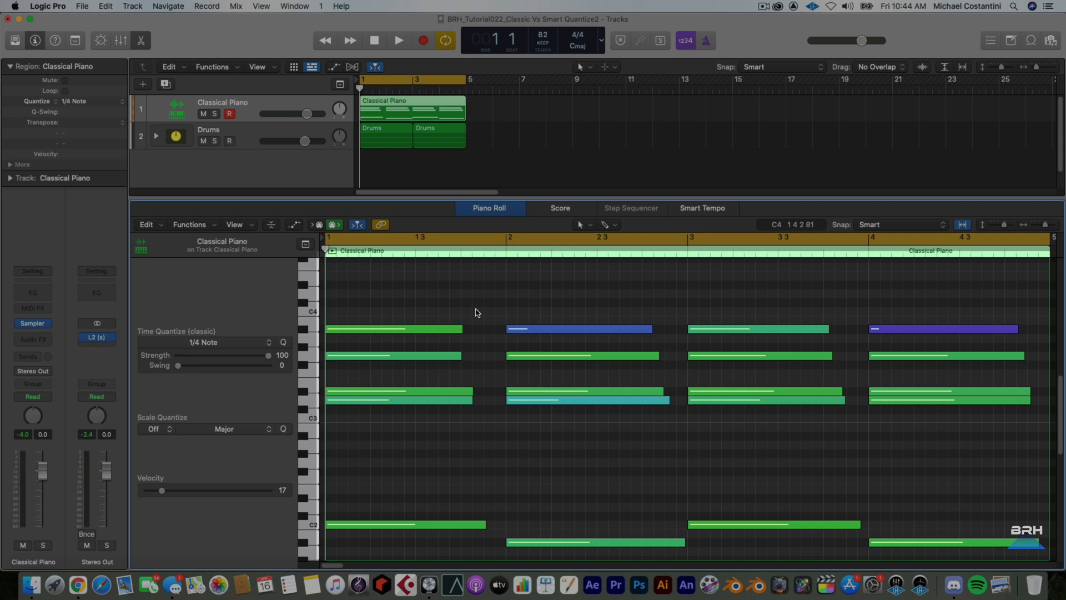
key("space")
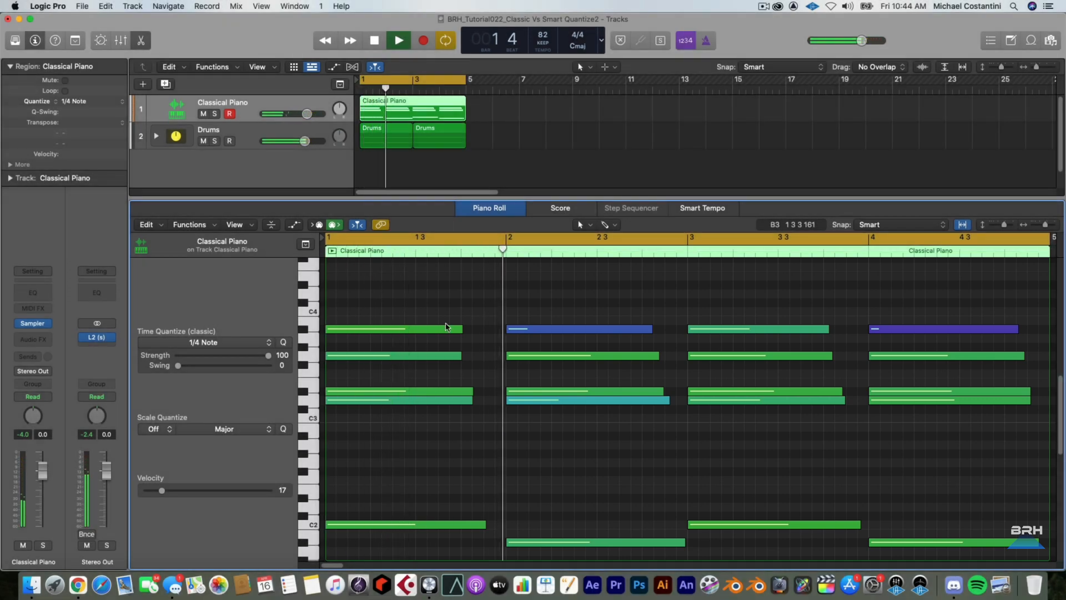
key("space")
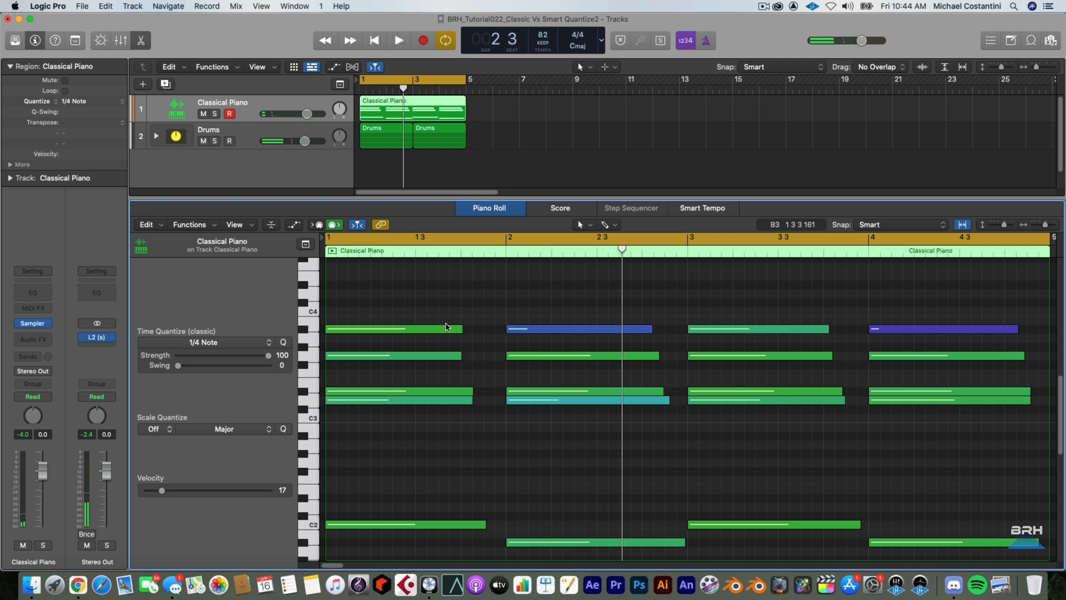
key("super+z")
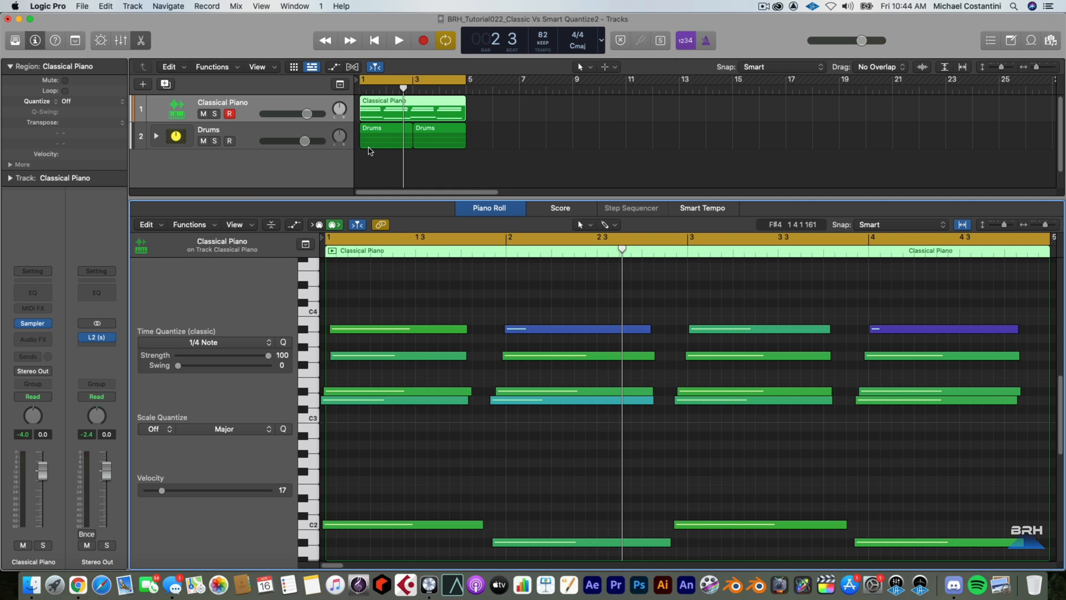
Switch the Classical Piano region to Smart Quantize and set its quantize value to 1/4 Note.
left_click(54, 102)
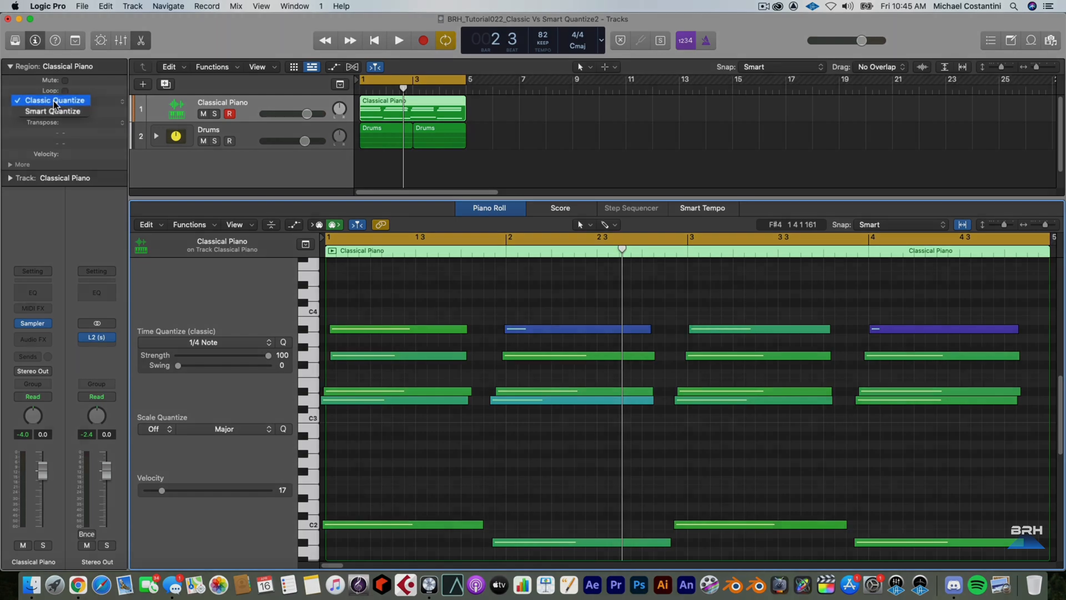
left_click(70, 115)
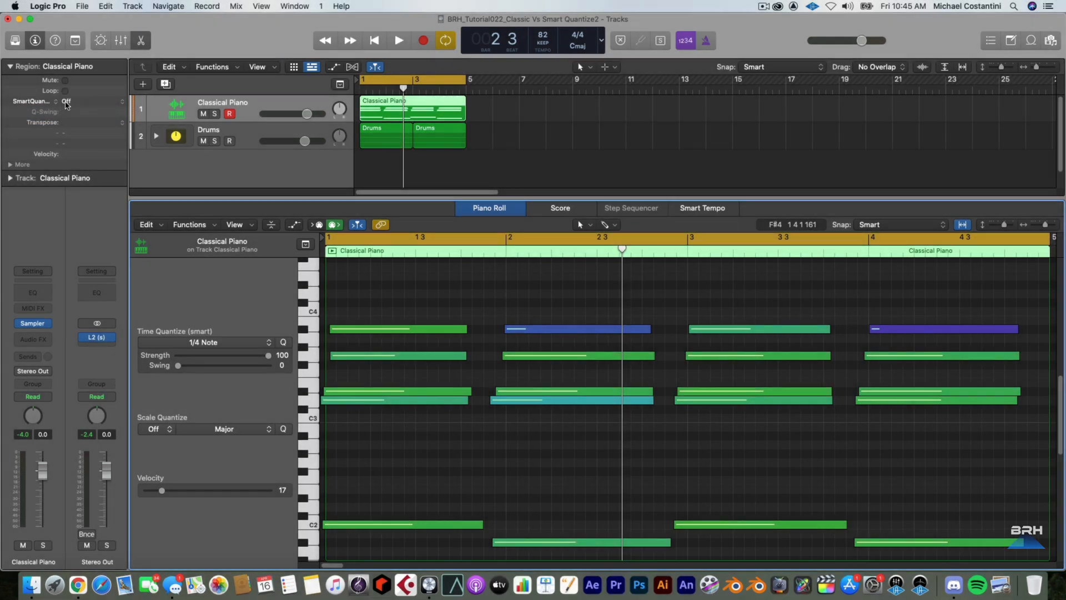
left_click(65, 103)
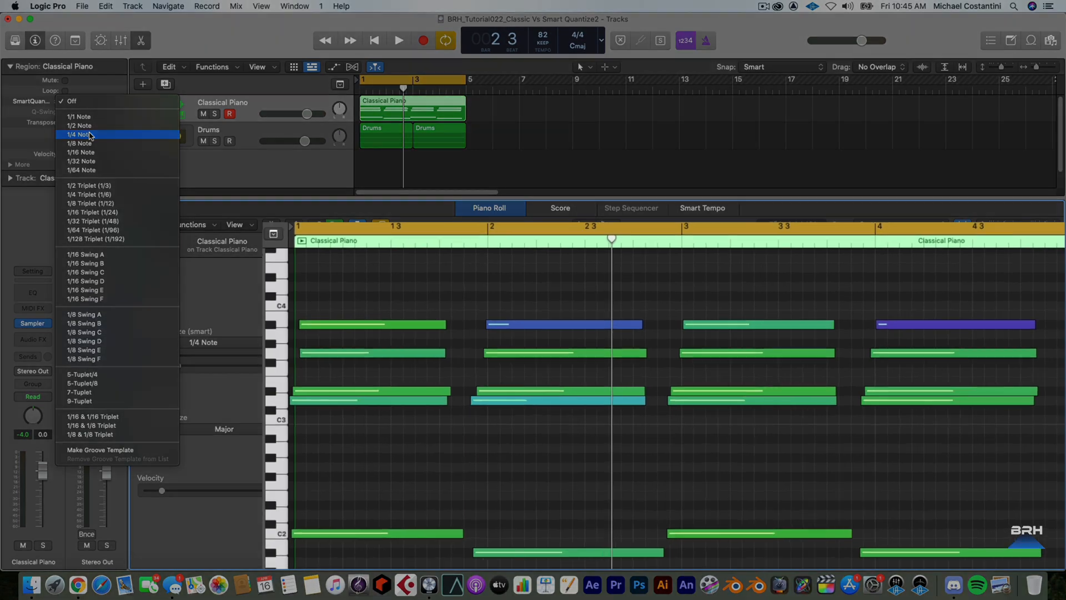
left_click(91, 135)
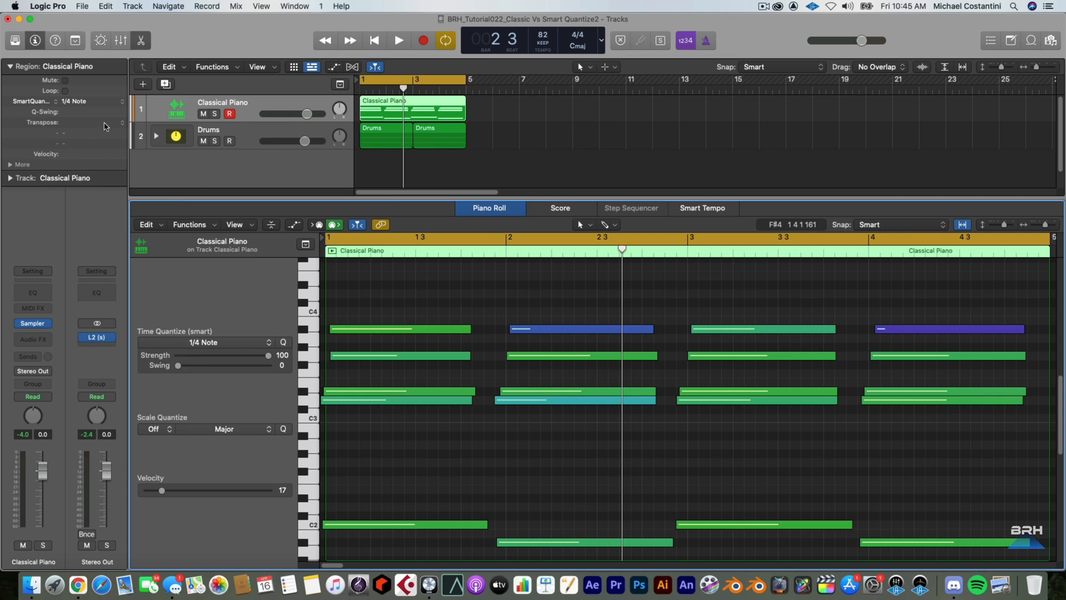
Play the smart-quantized piano region from its beginning and return the playhead to bar 1.
left_click_drag(404, 89, 362, 87)
key("space")
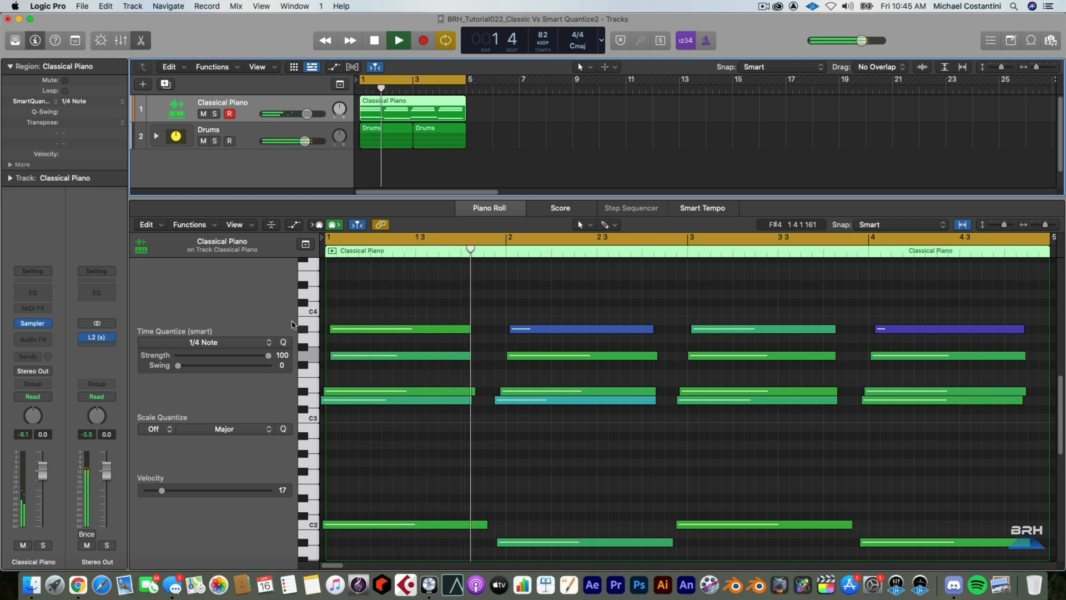
key("space")
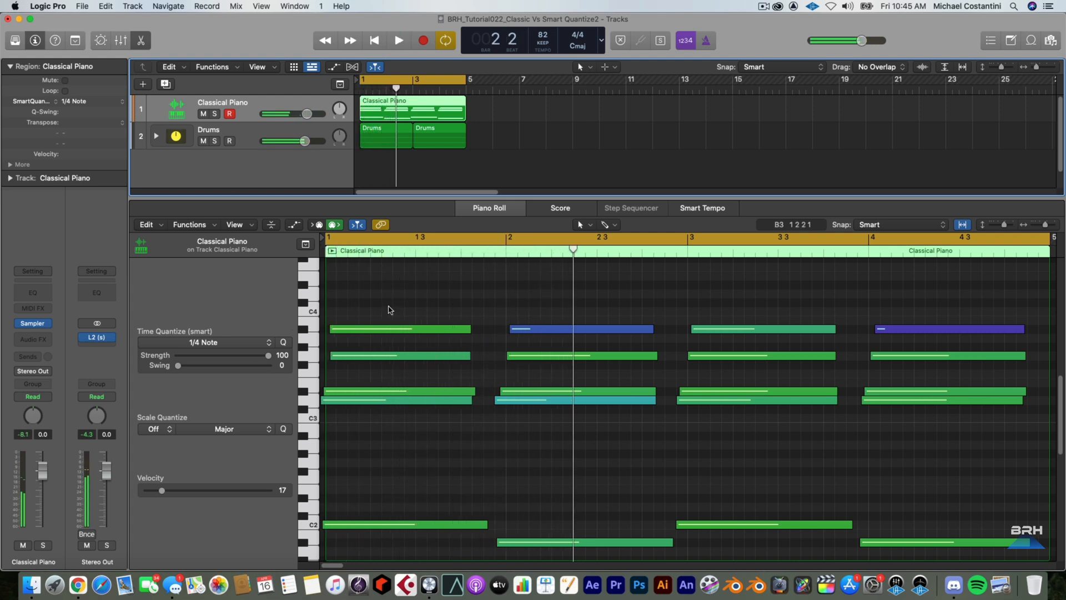
left_click(438, 251)
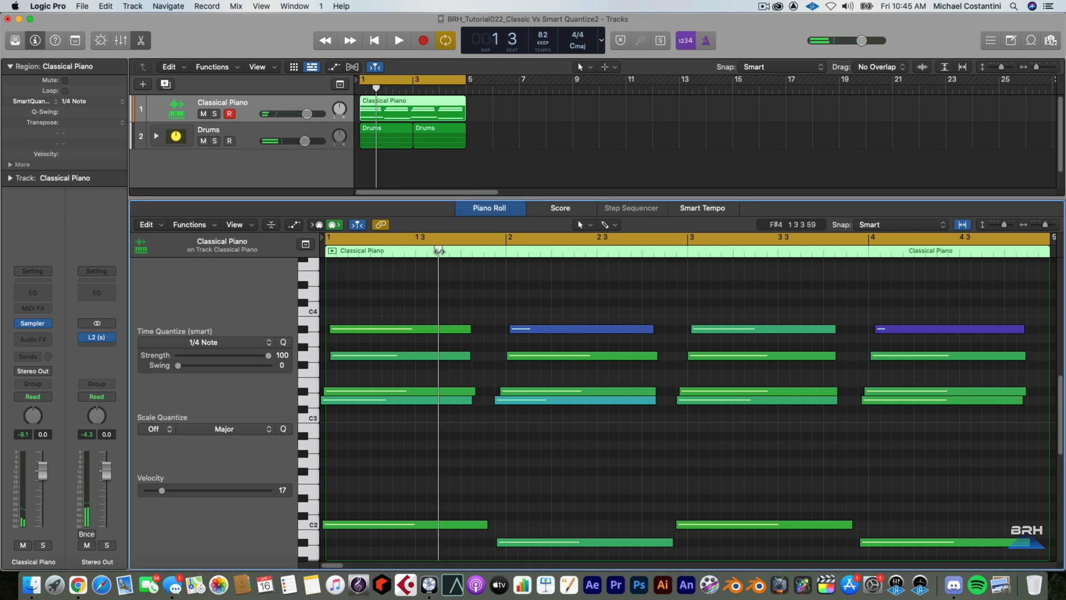
left_click_drag(439, 251, 337, 251)
left_click_drag(336, 251, 328, 251)
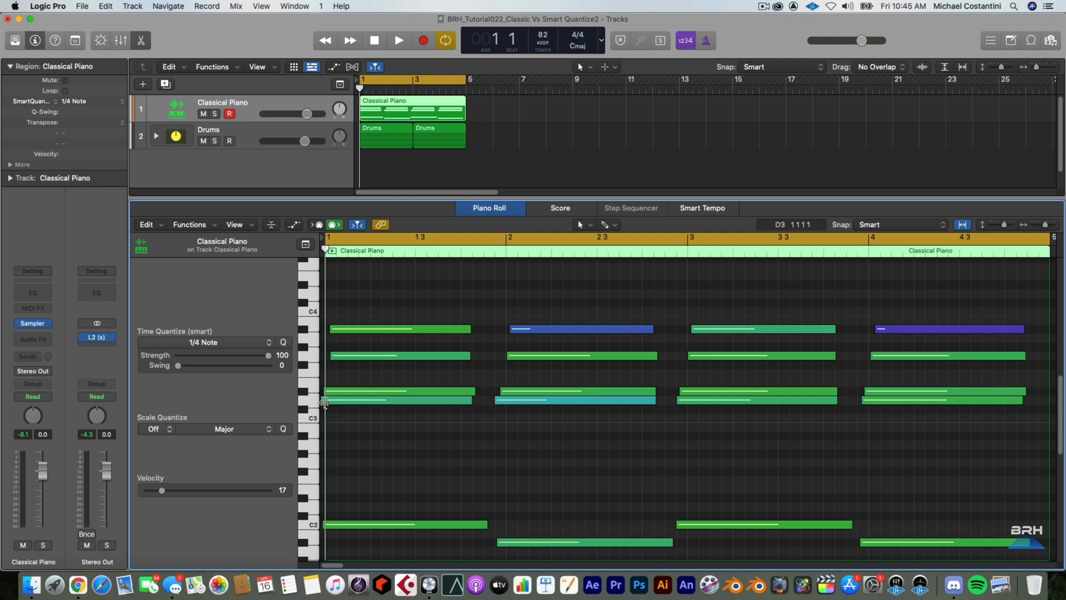
Trim the starts of the first D3 and C2 notes to bar 1, and start the first D#3 note slightly after it.
scroll(354, 461, "down", 1)
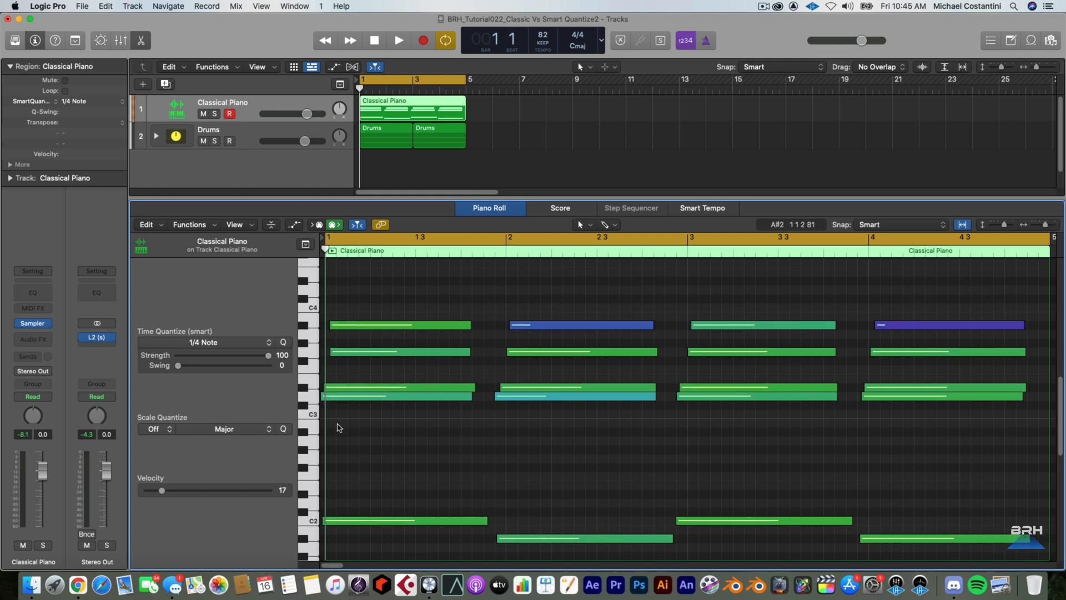
left_click_drag(321, 398, 328, 401)
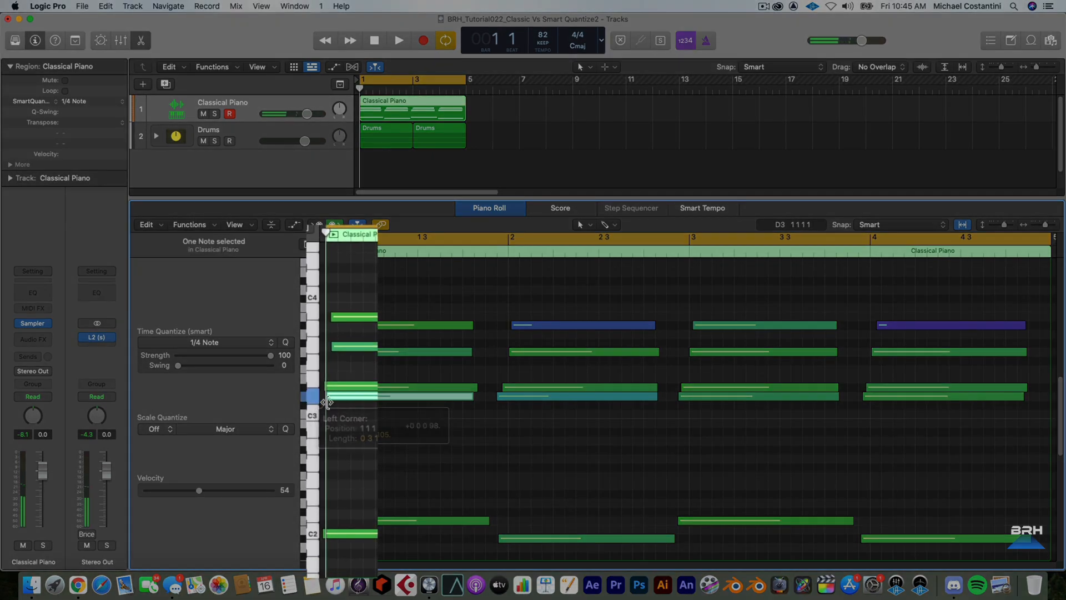
left_click_drag(323, 537, 327, 536)
left_click_drag(327, 387, 334, 387)
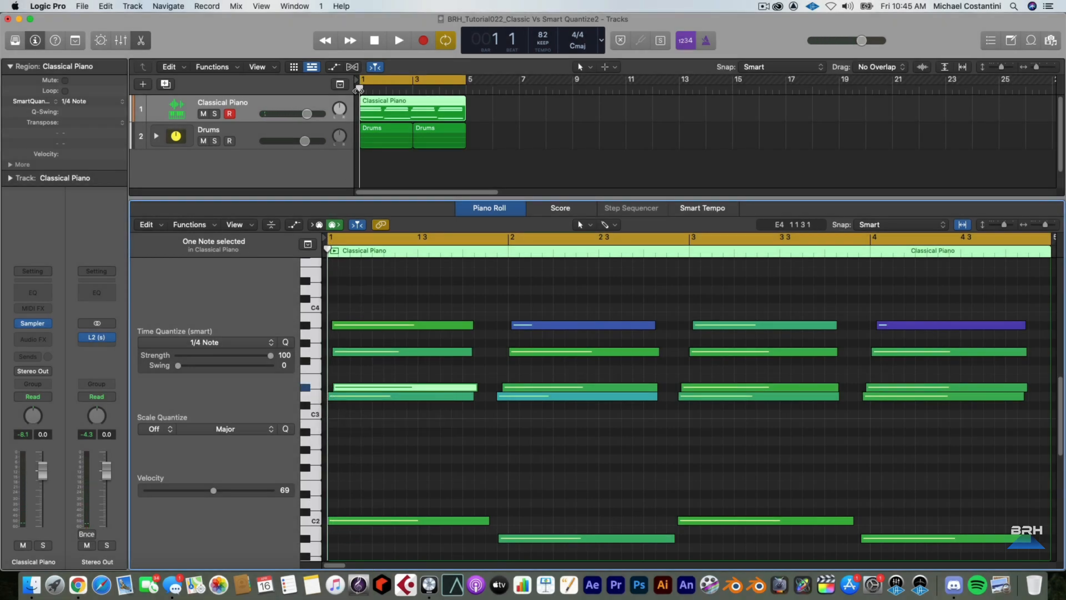
Try extending the project start ahead of bar 1, and restore it to bar 1.
left_click(358, 90)
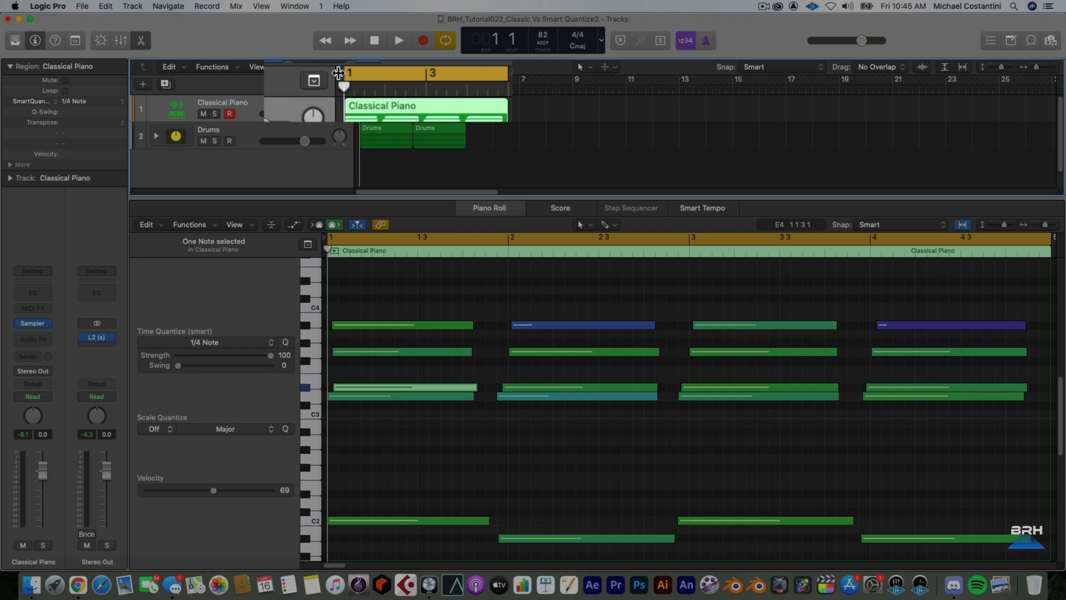
mouse_move(339, 75)
left_mouse_down()
mouse_move(283, 80)
mouse_move(318, 85)
left_mouse_up()
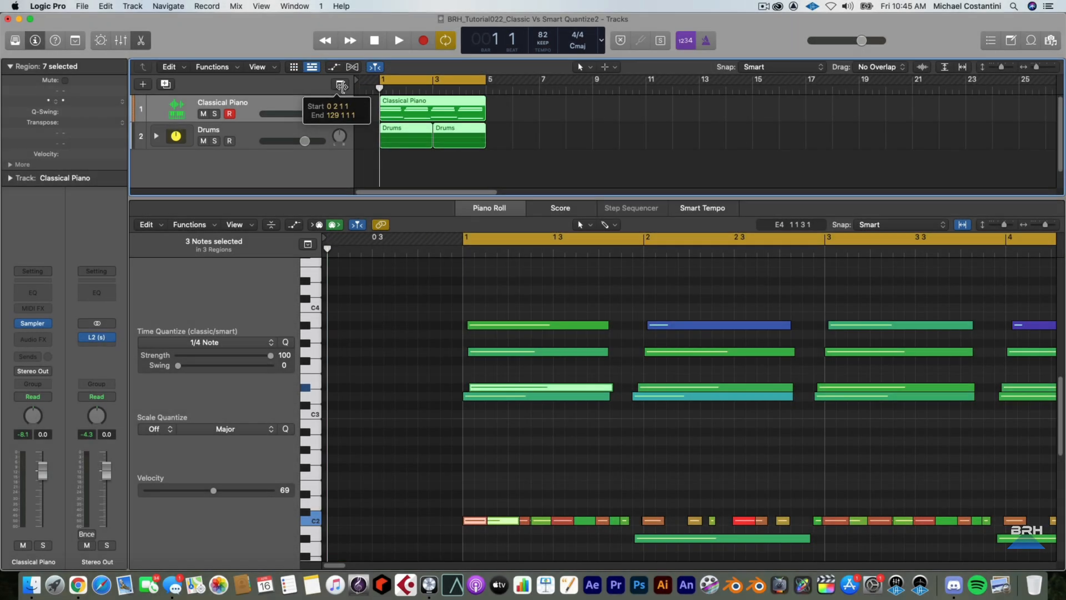
left_click_drag(341, 86, 358, 89)
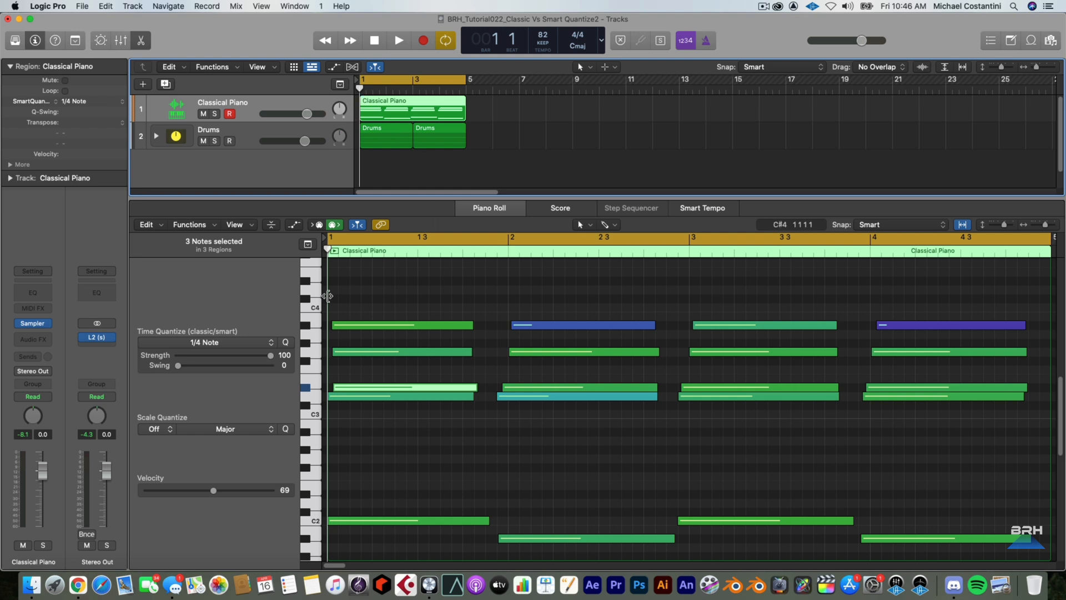
Play the edited piano part with the drums from bar 1, and reselect the Classical Piano region.
key("space")
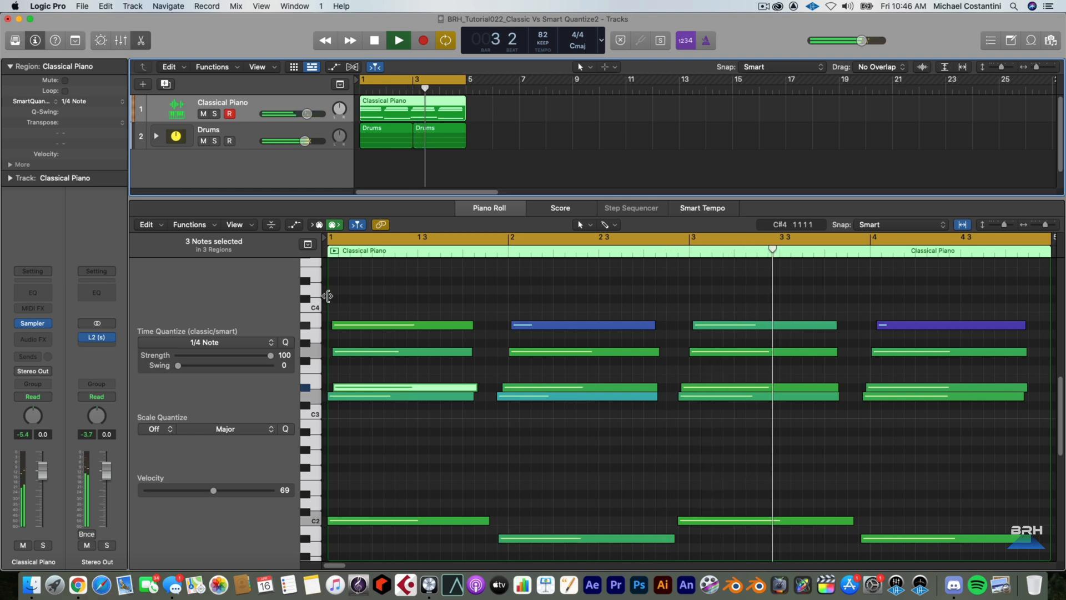
key("space")
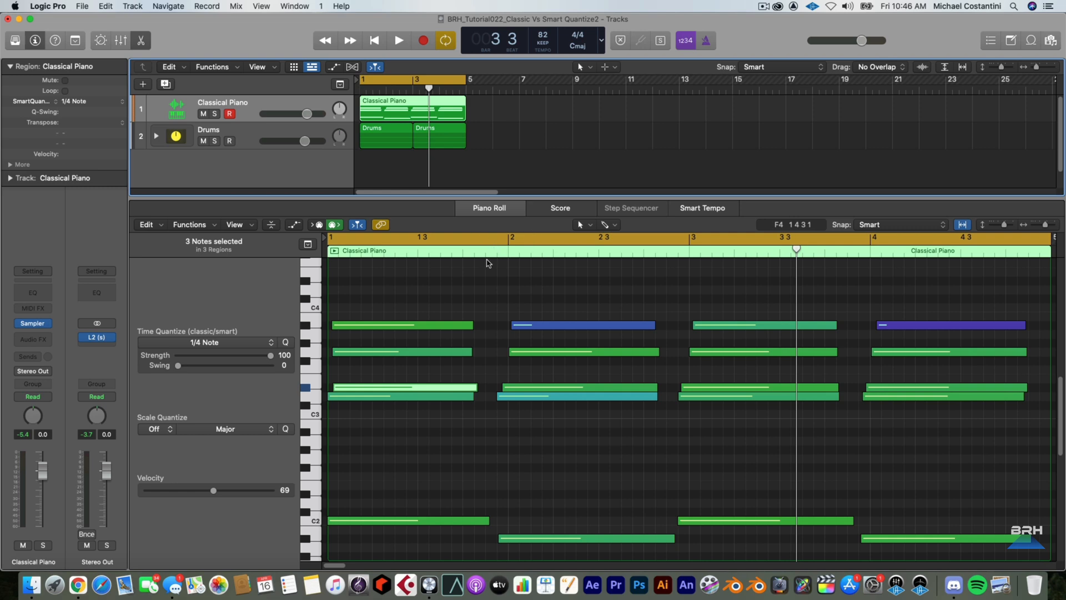
left_click(490, 211)
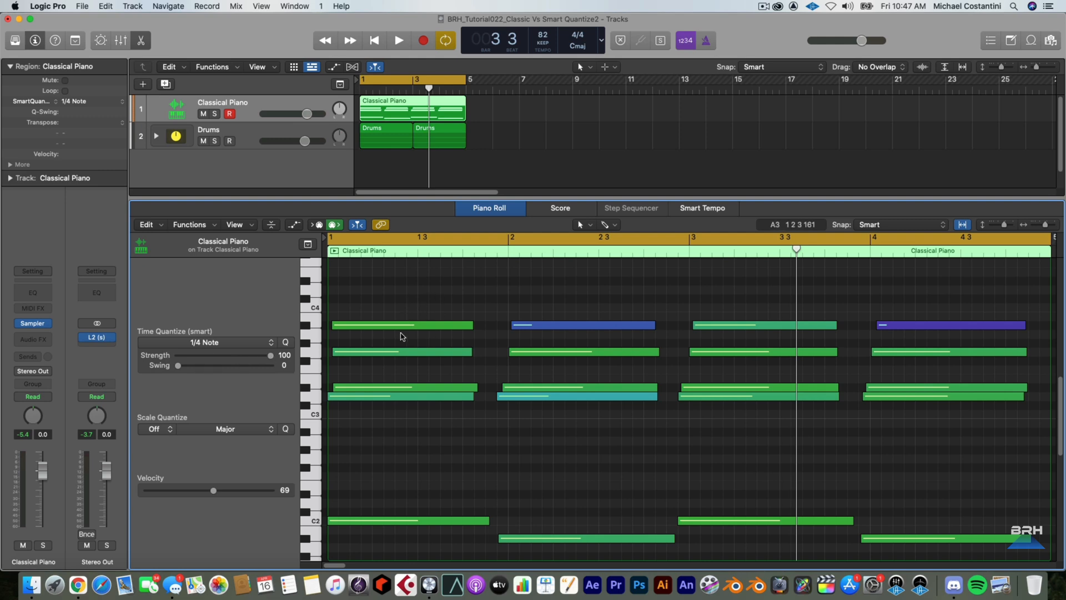
left_click(408, 105)
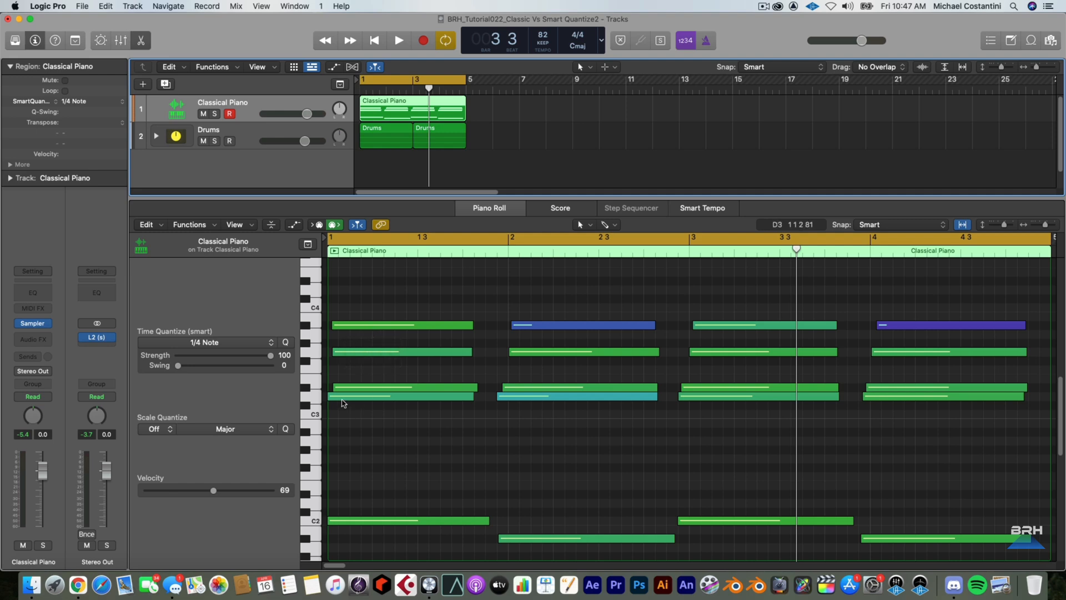
Select the first D3 note and all notes following it, try a marquee selection over the notes, and clear the selection.
left_click(342, 397)
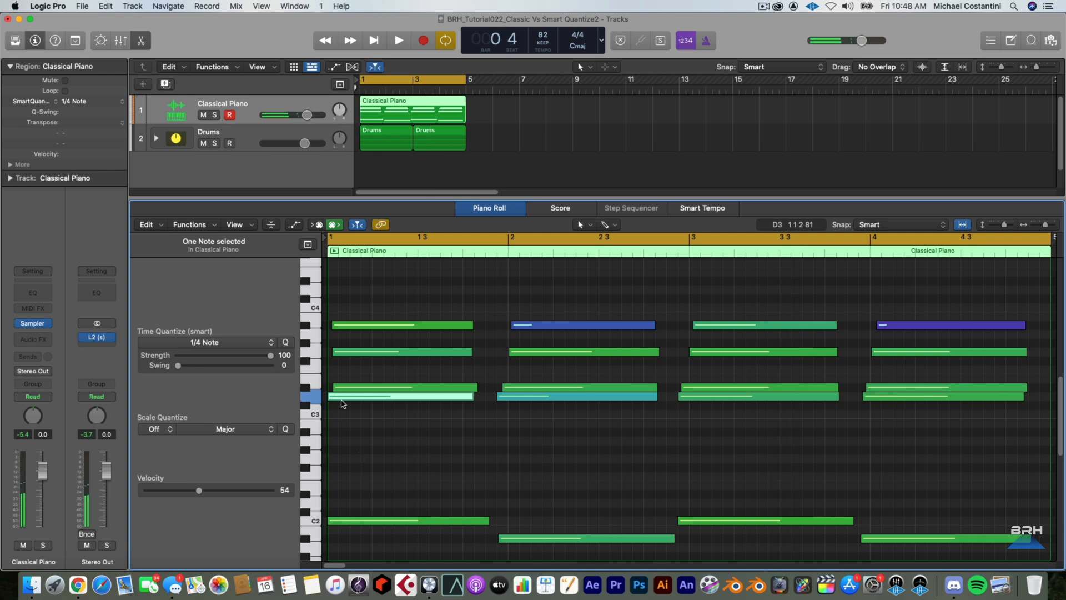
key("shift+f")
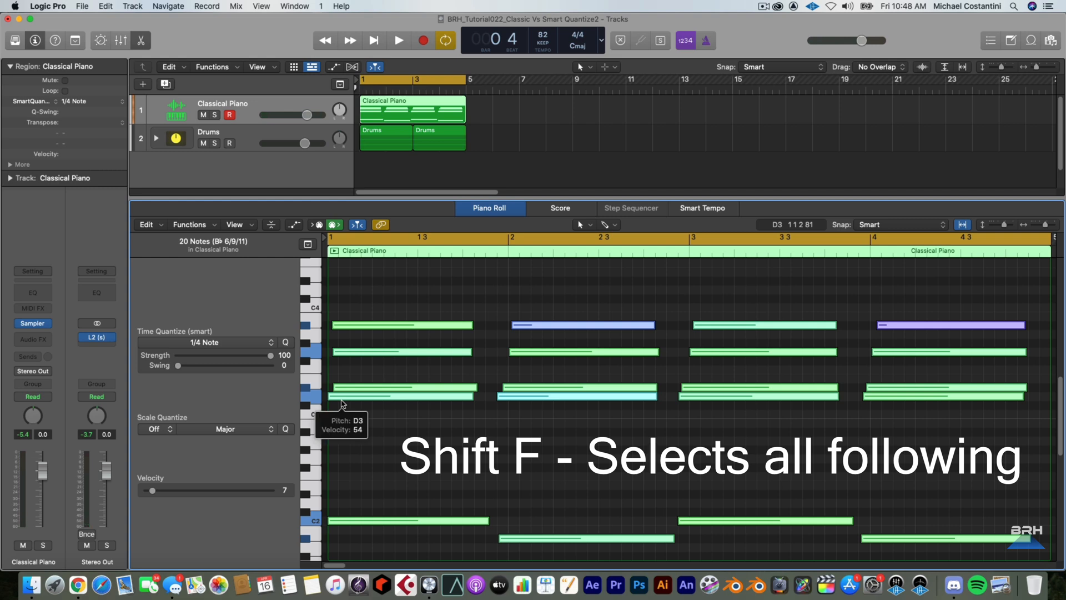
left_click(374, 430)
left_click_drag(345, 297, 828, 519)
scroll(664, 472, "up", 10)
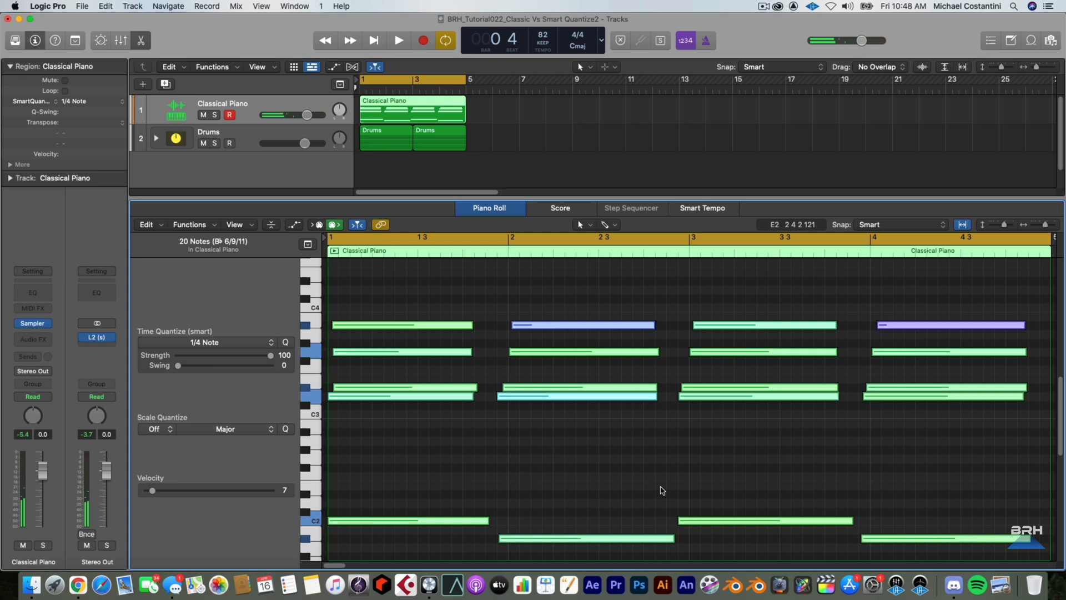
left_click(425, 313)
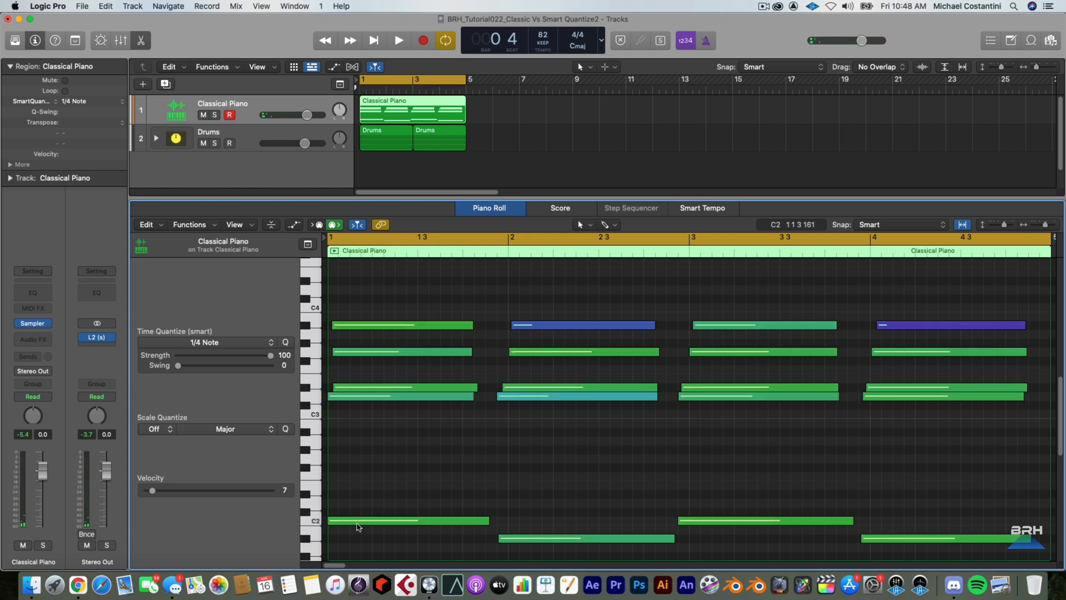
Quantize all the piano notes to 1/4 Note with a strength of 18, and return the playhead to bar 1.
left_click(345, 521)
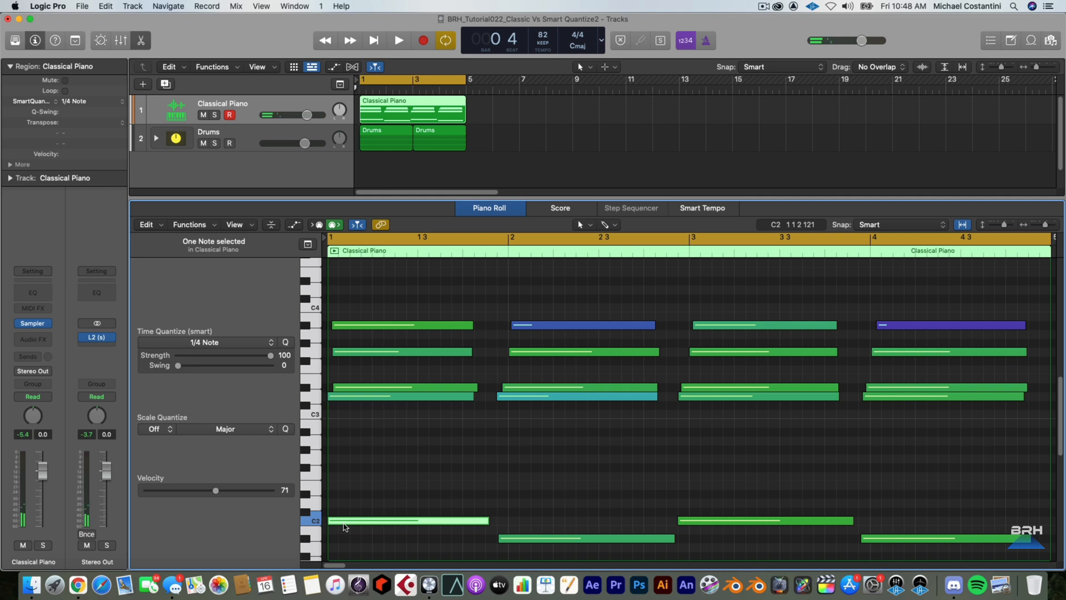
key("super+a")
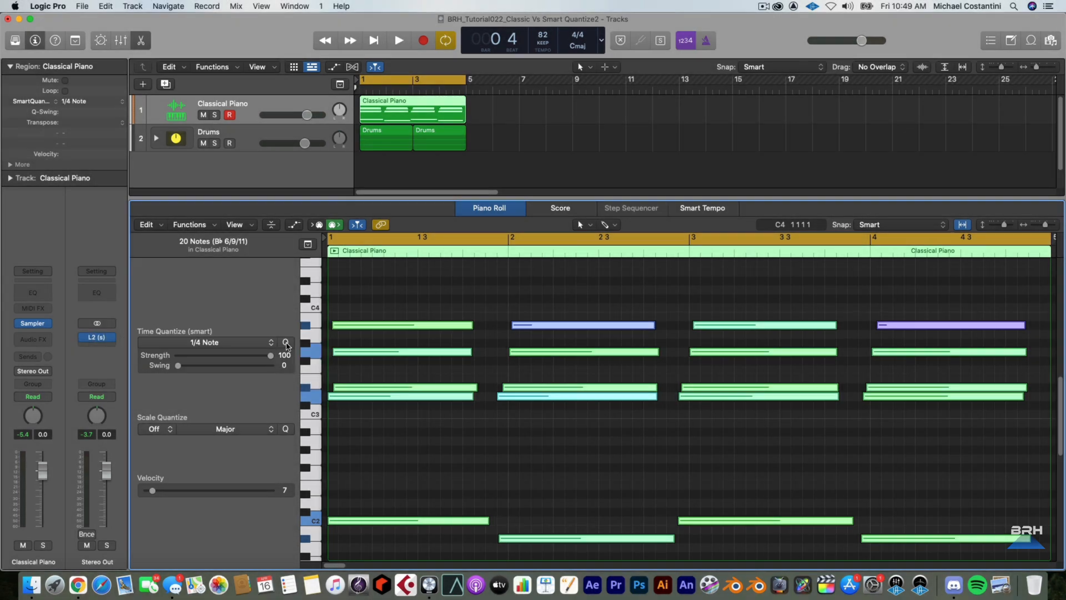
left_click(286, 343)
left_click(286, 343)
left_click_drag(271, 359, 194, 363)
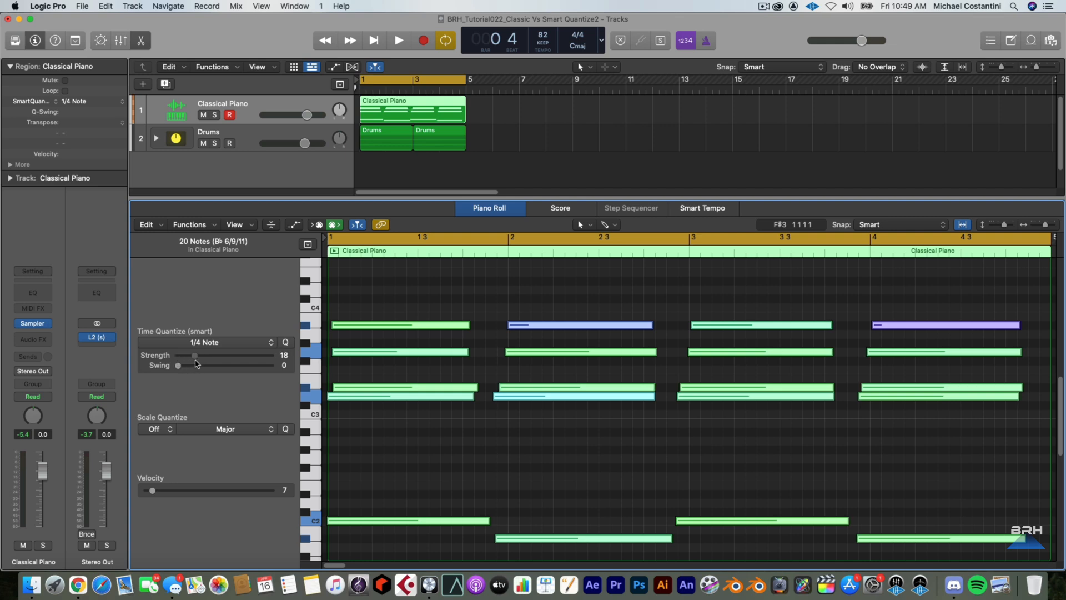
left_click(366, 88)
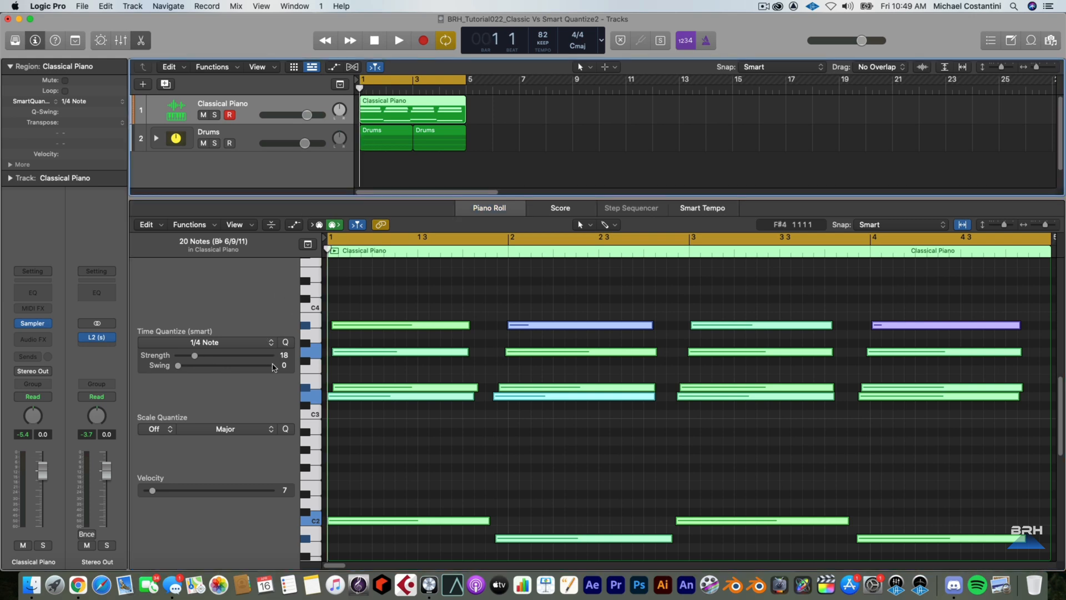
Play the piano part with the drums, raise the quantize strength to 44 during playback, and stop.
key("space")
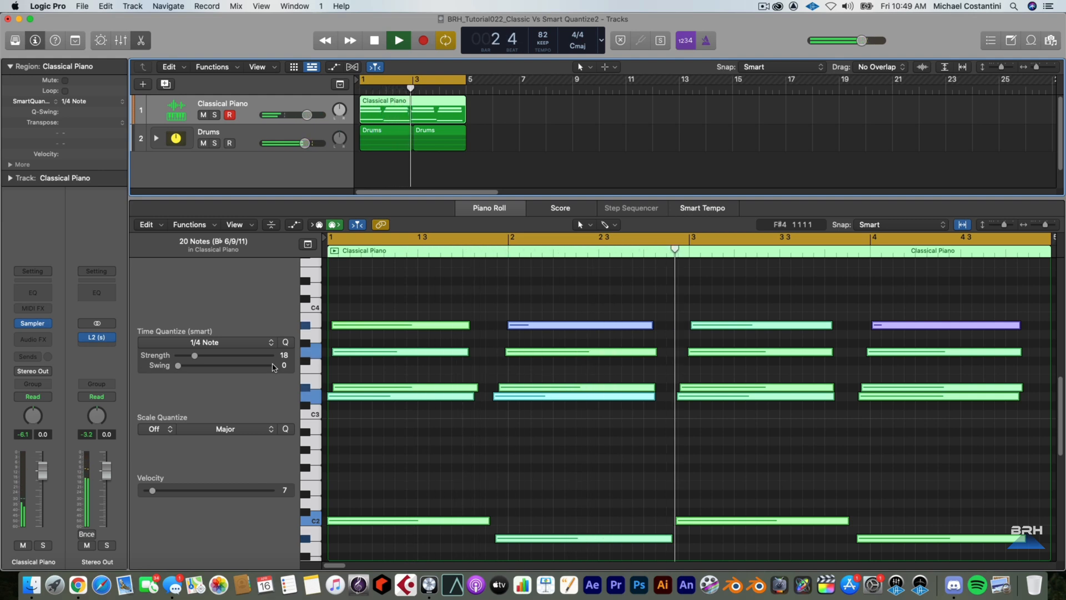
left_click(198, 358)
left_click_drag(198, 359, 221, 360)
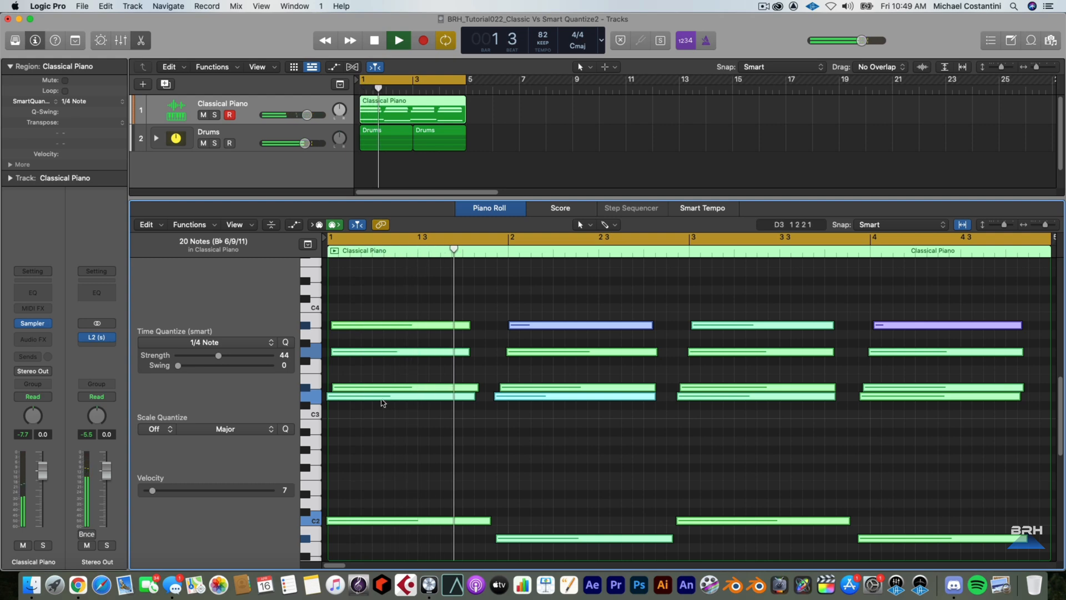
key("space")
Trim the starts of the first D3 note and the first C2 note to the beginning of bar 1.
left_click(334, 411)
left_click_drag(329, 398, 330, 398)
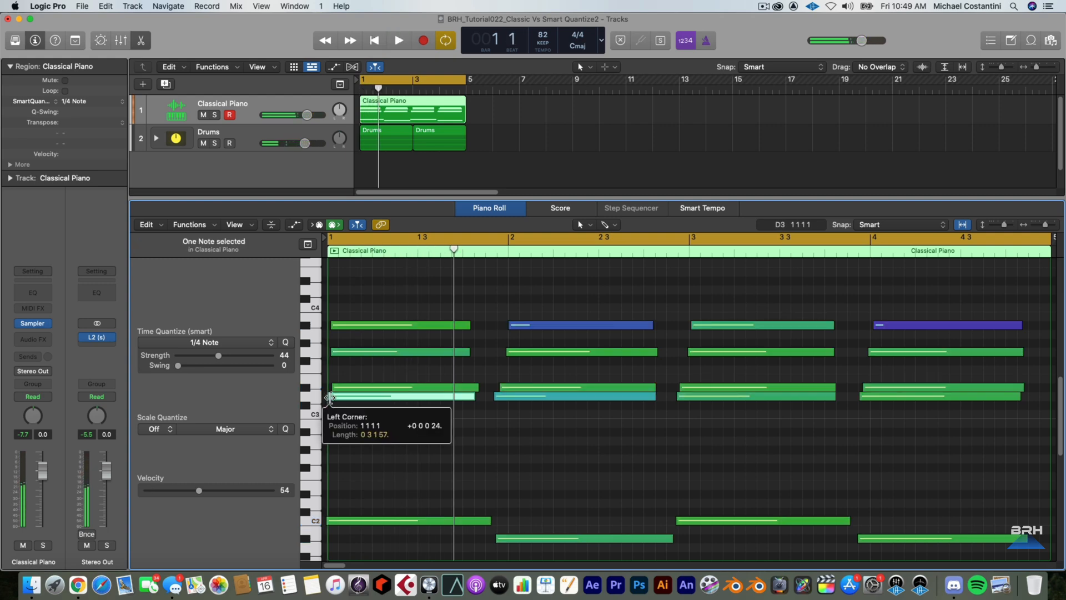
left_click(330, 520)
left_click_drag(330, 520, 327, 519)
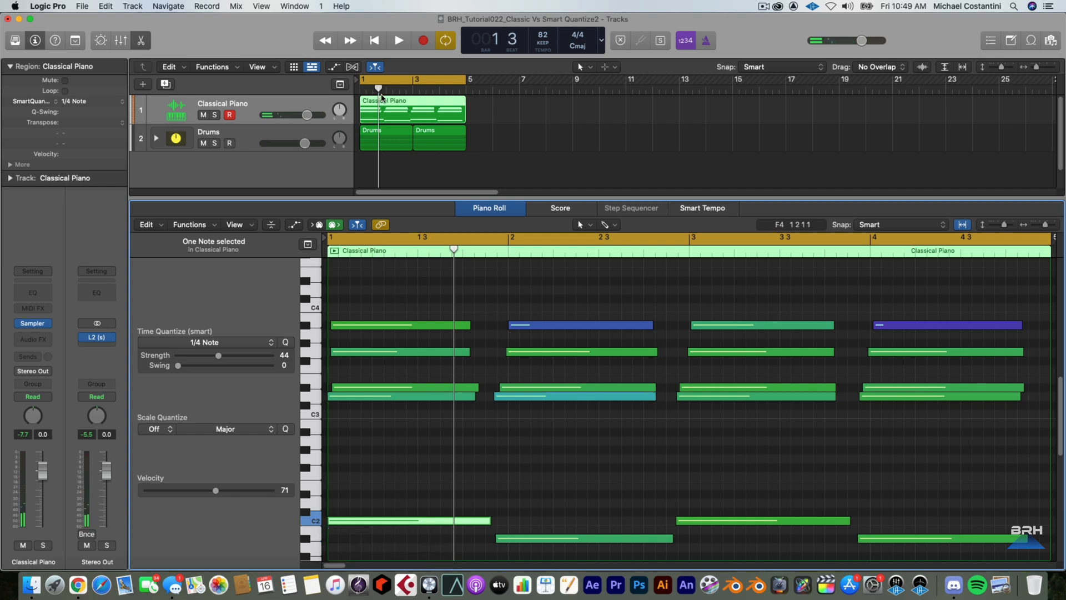
Play the adjusted piano part with the drums from bar 1 to hear the timing, and stop playback.
left_click(358, 89)
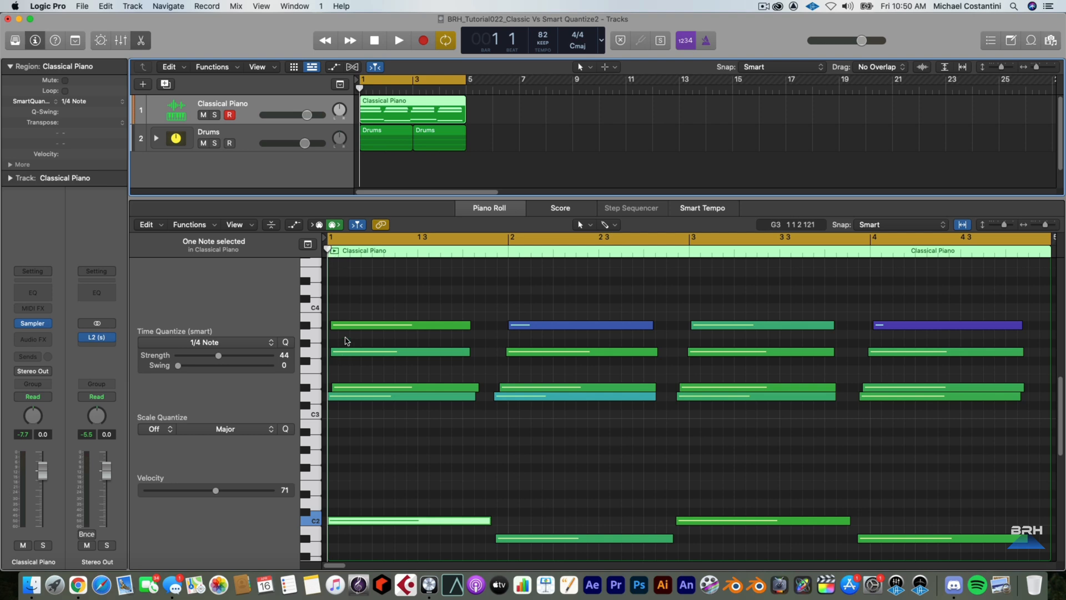
key("space")
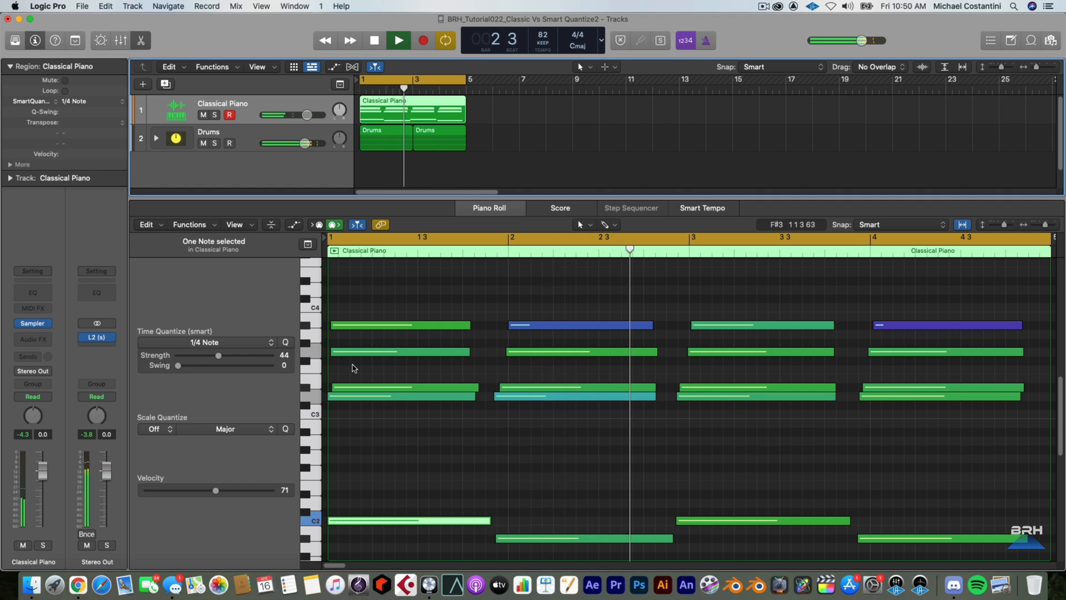
key("space")
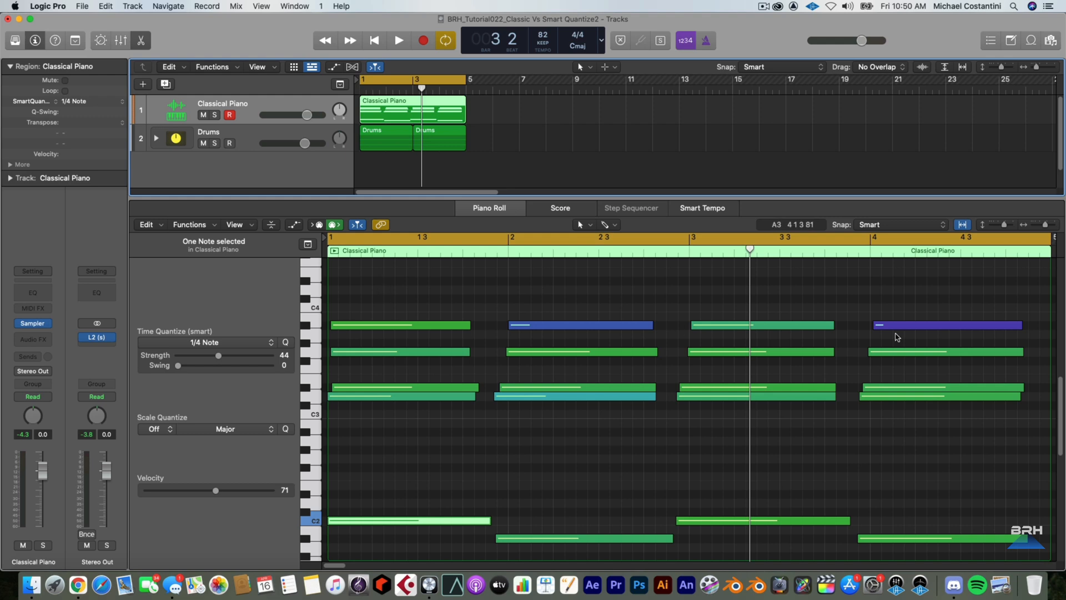
Select the four highest-pitched piano notes across bars 1 to 4.
left_click_drag(363, 285, 931, 344)
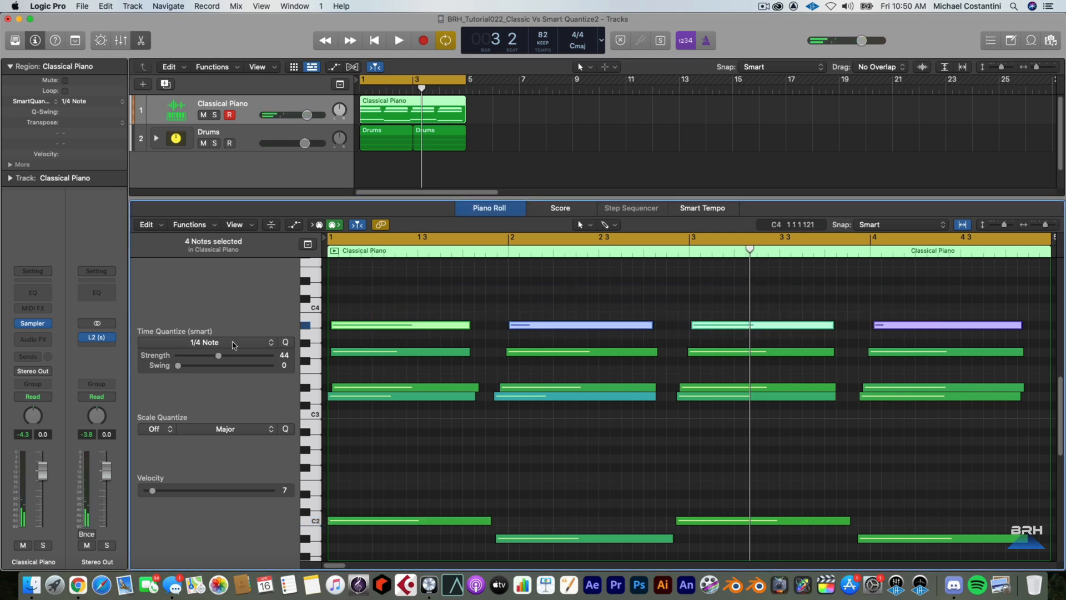